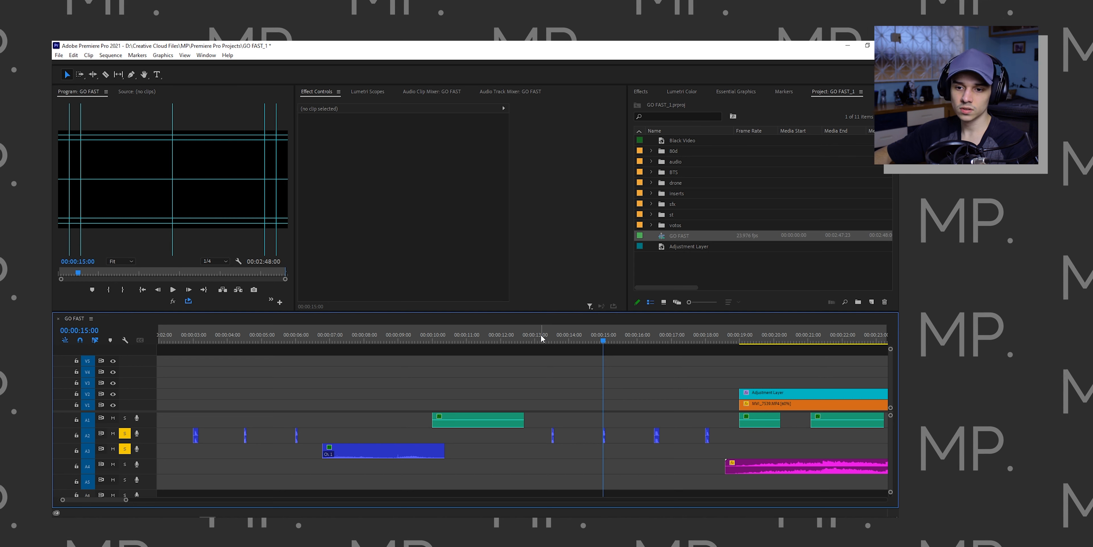
- Step through the edit points to the clock tick at 00:00:18:00 in the GO FAST sequence
key("Down")
key("Down")
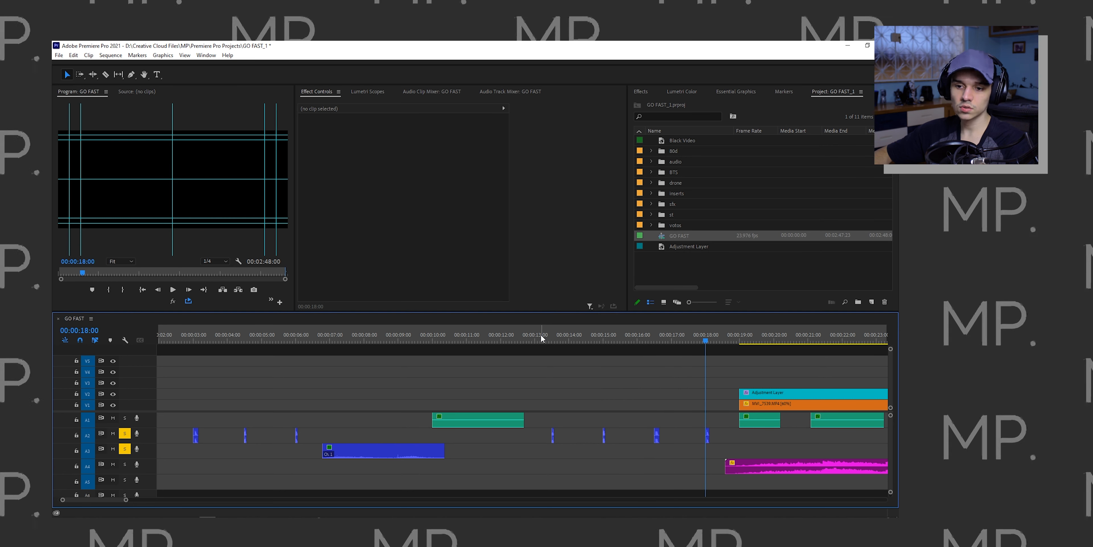
scroll(492, 410, "up", 2)
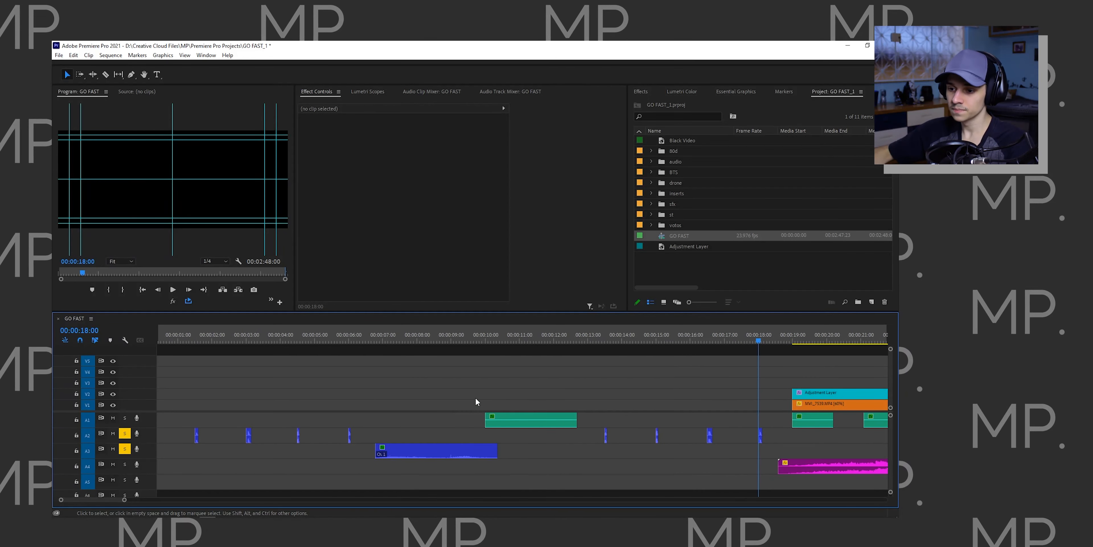
- Move the playhead to the breath clip at about 00:00:06:21 and view the clip's audio effects
left_click_drag(404, 350, 391, 352)
left_click(403, 451)
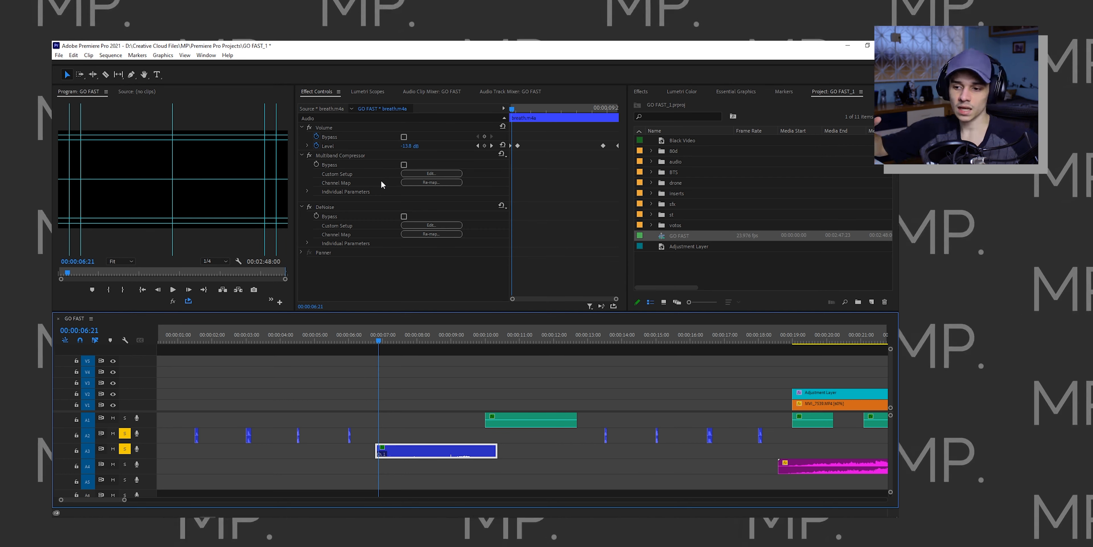
left_click(420, 370)
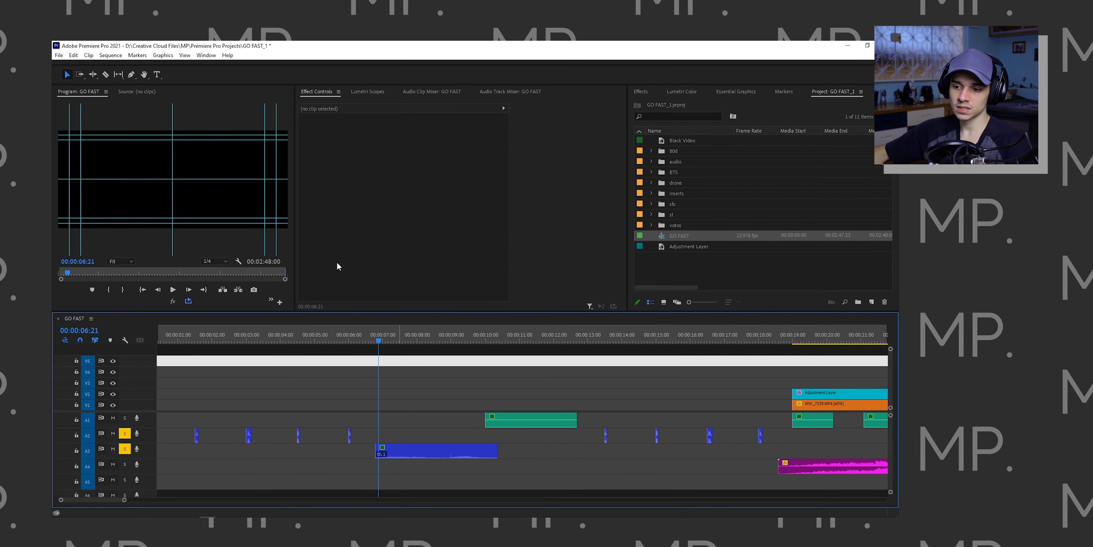
- Turn off the Multiband Compressor and DeNoise effects on the breath clip and listen to its unprocessed sound
left_click(405, 453)
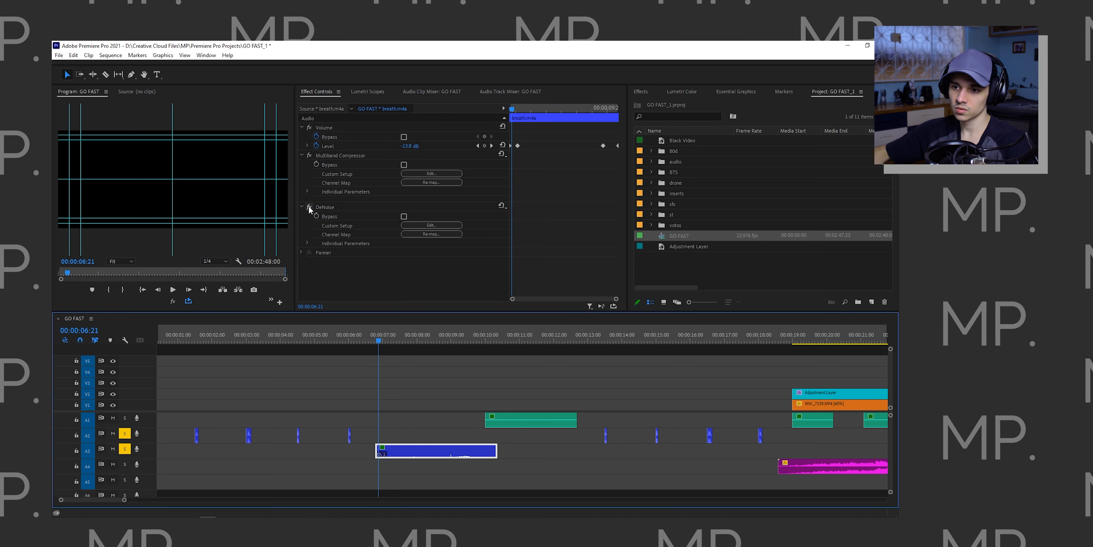
left_click(310, 156)
left_click(369, 338)
left_click(390, 363)
key("space")
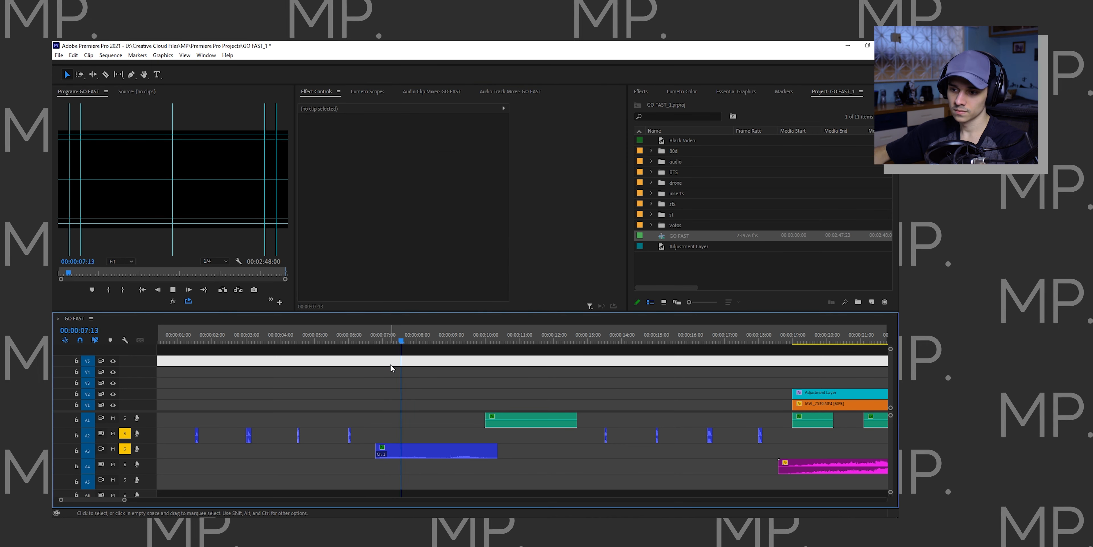
left_click(437, 455)
key("space")
left_click(401, 338)
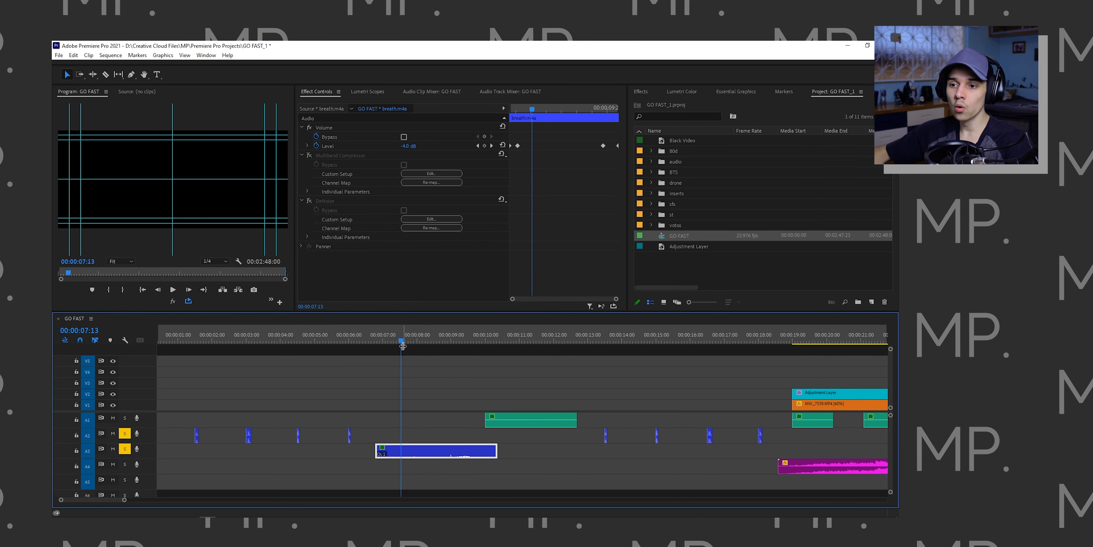
- Turn the DeNoise effect back on for the breath clip and play it from just before its start
left_click(309, 201)
left_click(357, 339)
key("space")
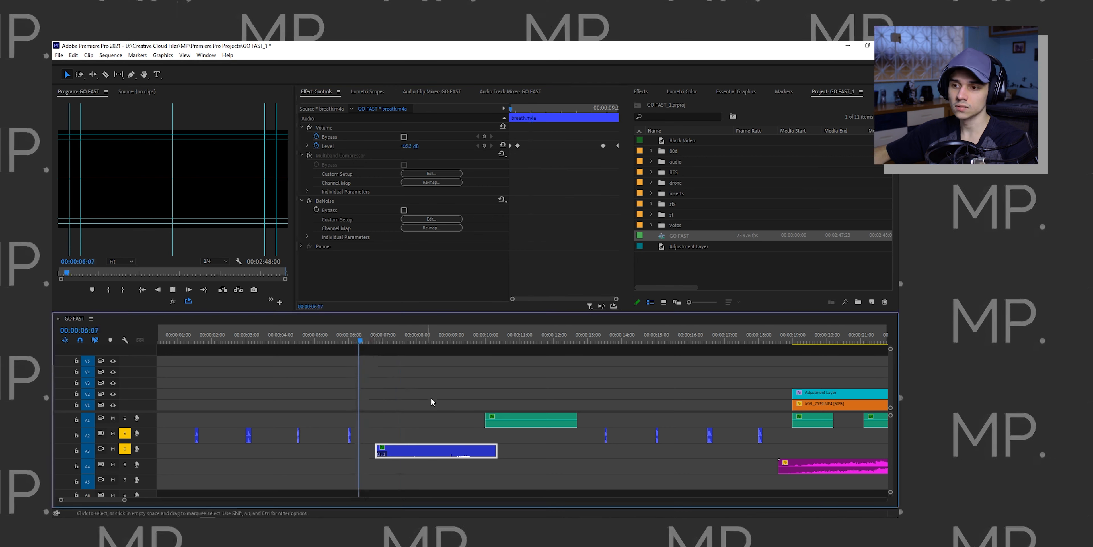
left_click(462, 373)
- Turn the Multiband Compressor back on for the breath clip and replay it from before its start
left_click(433, 439)
left_click(433, 449)
left_click_drag(424, 339, 354, 341)
key("space")
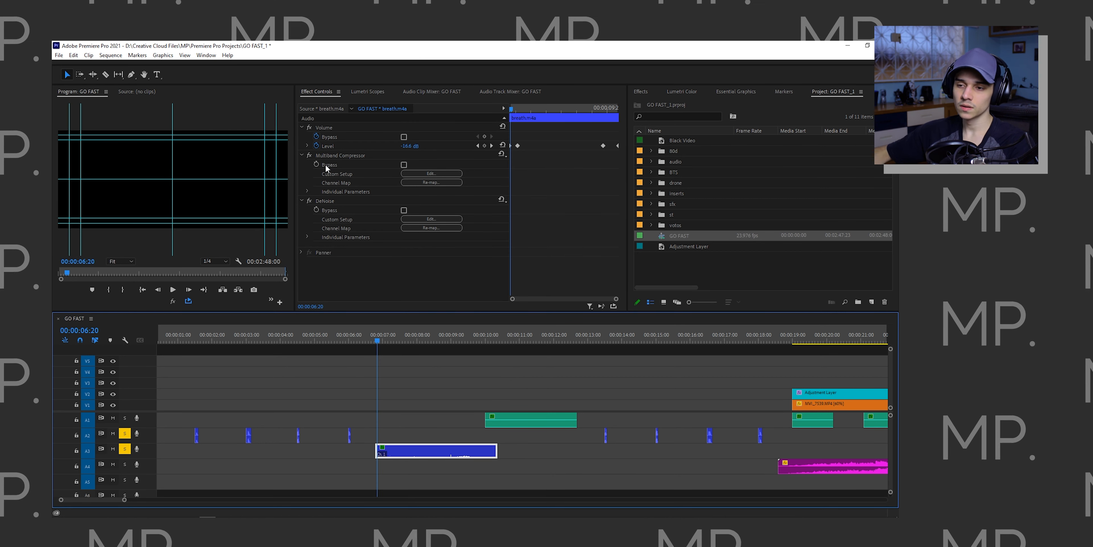
- Inspect the breath clip's Multiband Compressor band settings in the effect editor, close it and deselect the clip
left_click(432, 173)
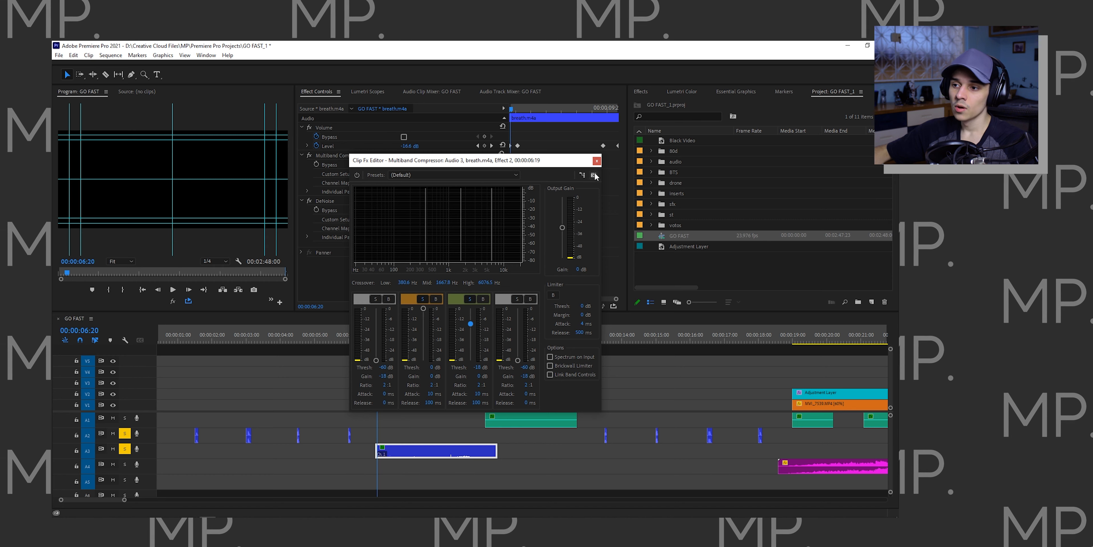
left_click(596, 162)
left_click(436, 363)
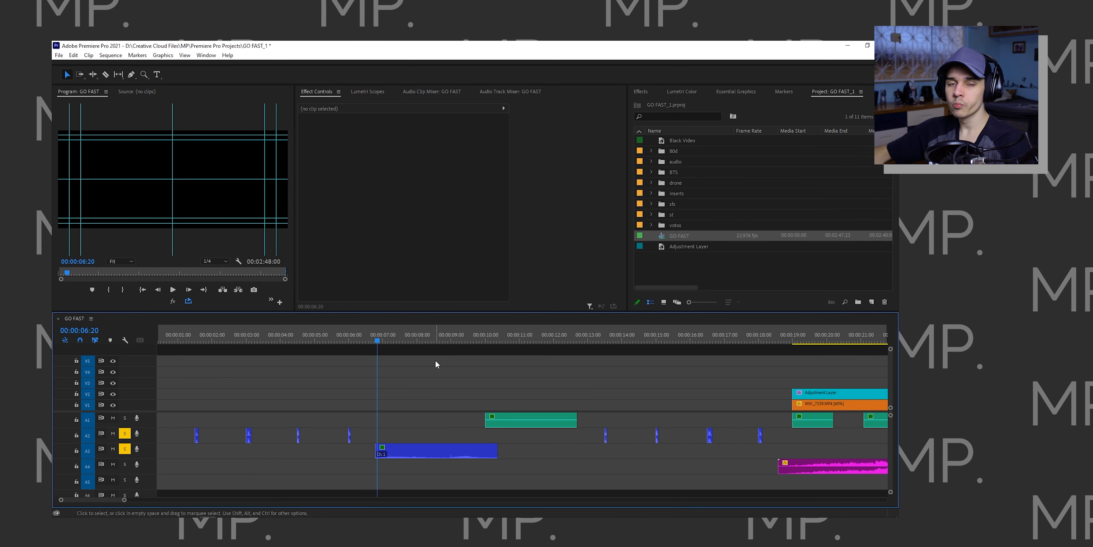
- Play the breath clip twice with both effects active to hear the processed result
key("space")
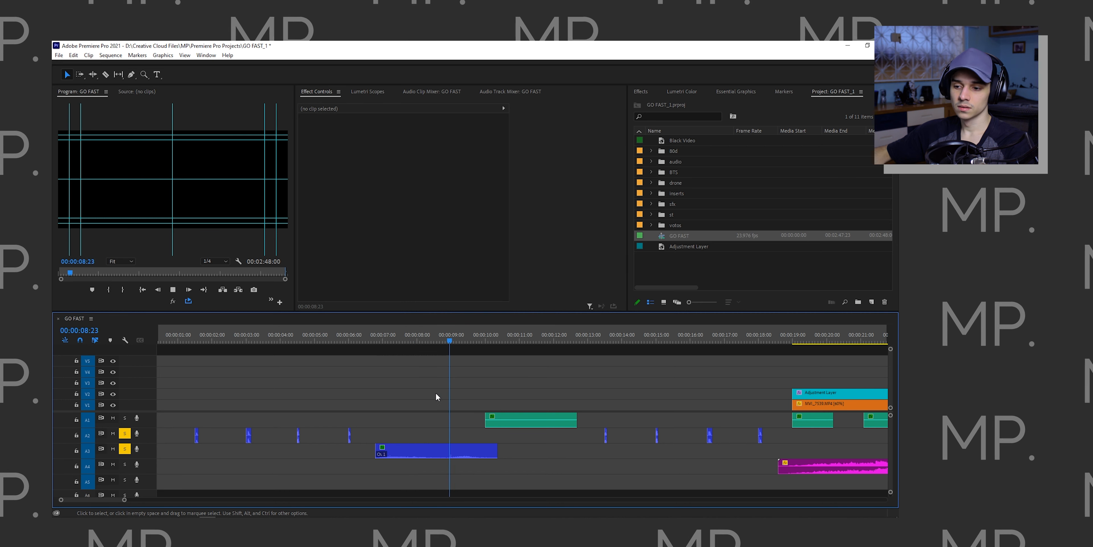
left_click(398, 339)
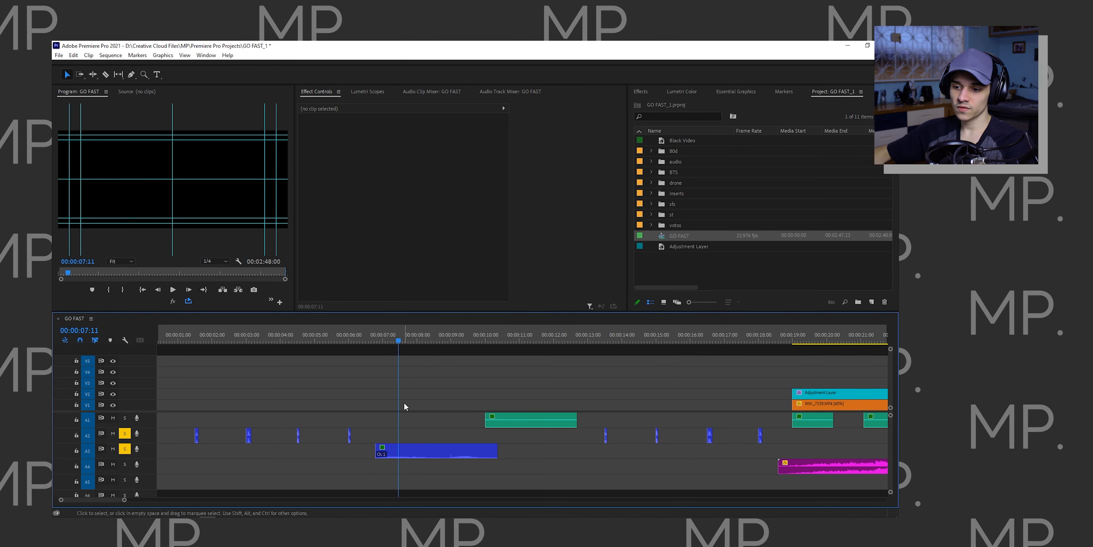
key("space")
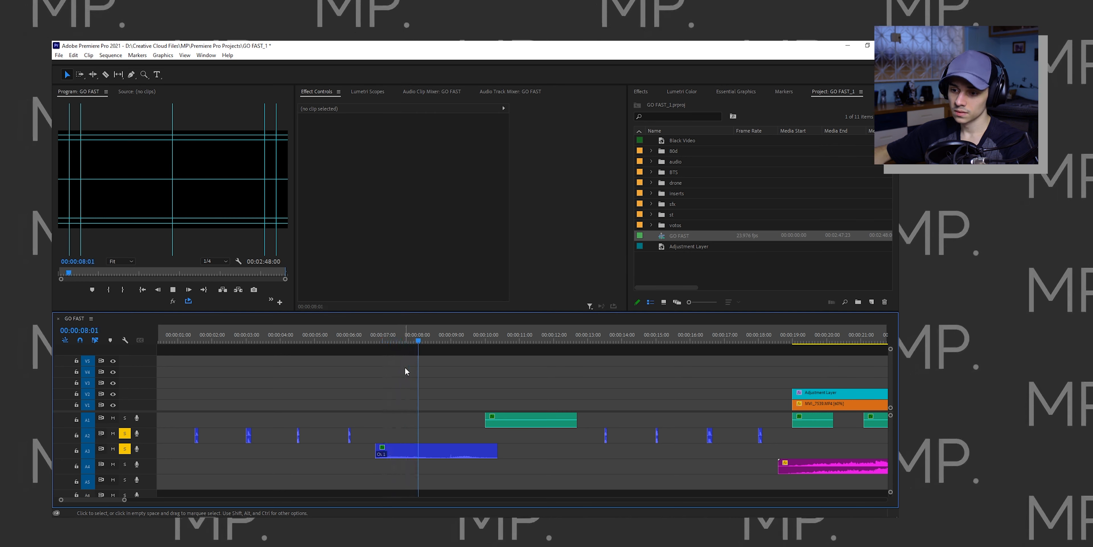
key("space")
left_click(404, 342)
- Return the playhead to the beginning of the breath clip and play through into the following voice clip
left_click(426, 452)
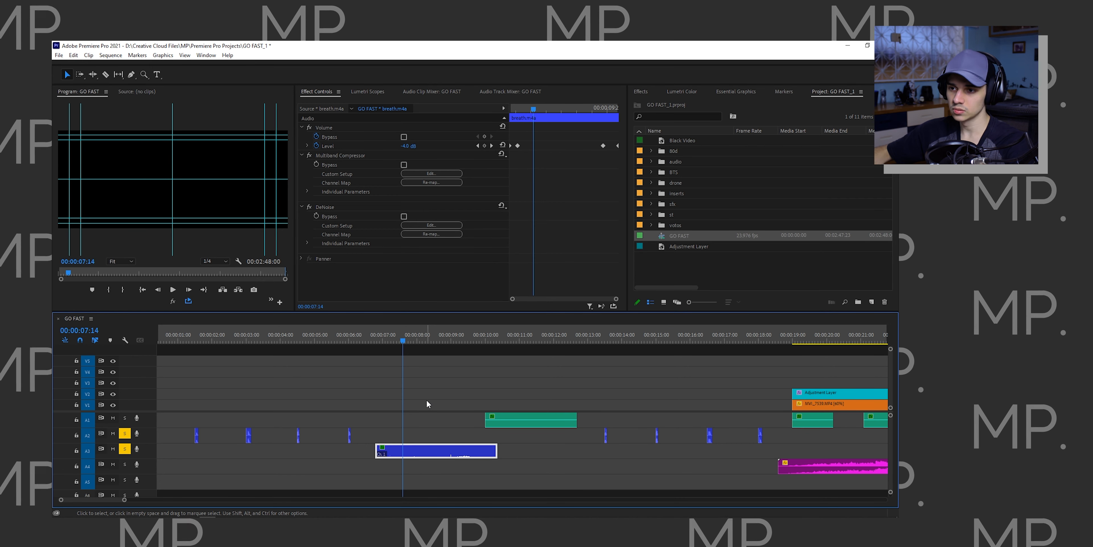
left_click(427, 403)
left_click(415, 453)
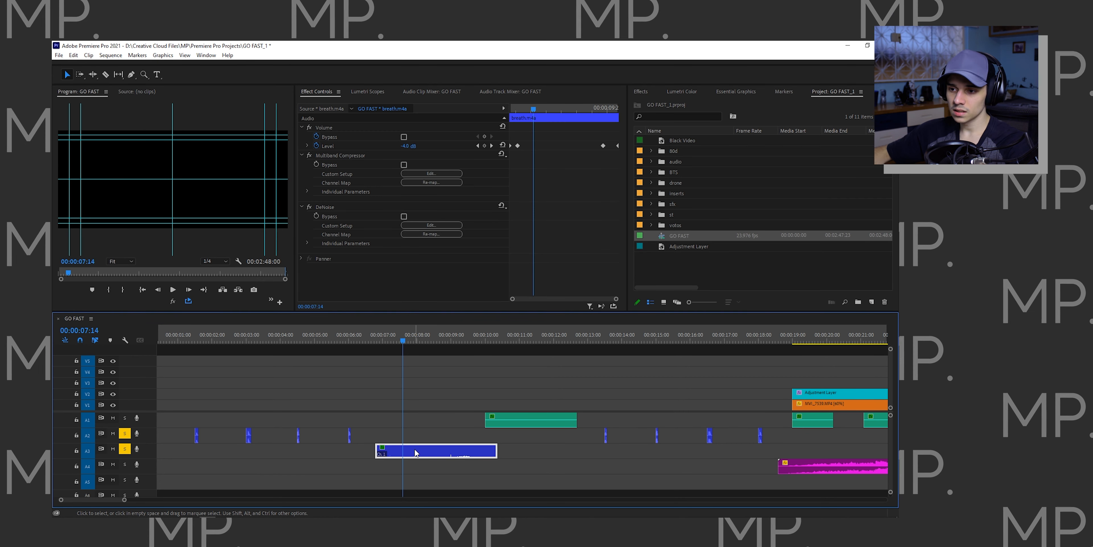
left_click_drag(402, 341, 394, 338)
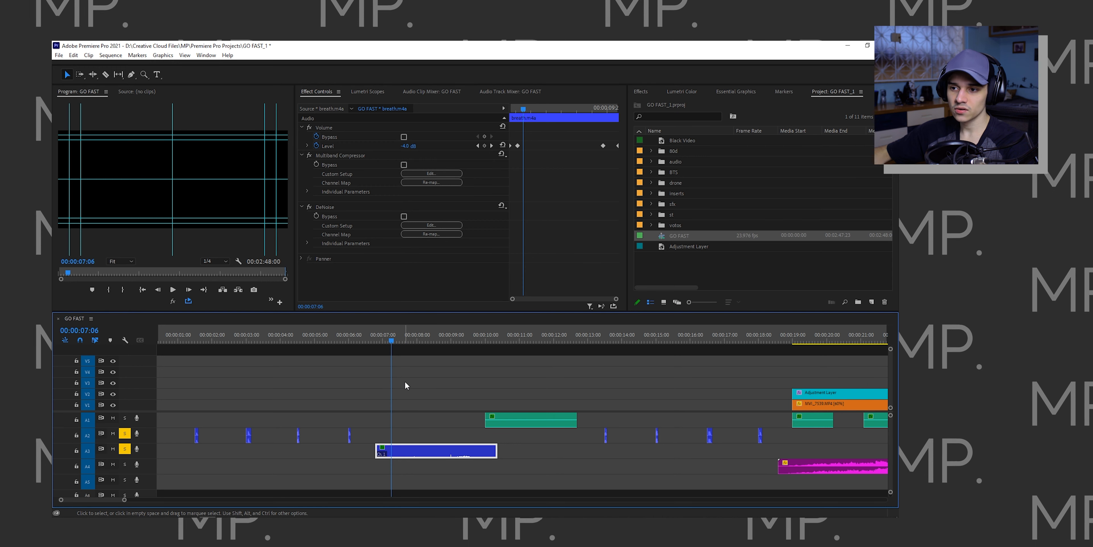
key("shift+Left")
key("shift+Left")
key("shift+Left")
key("shift+Left")
left_click(393, 363)
key("space")
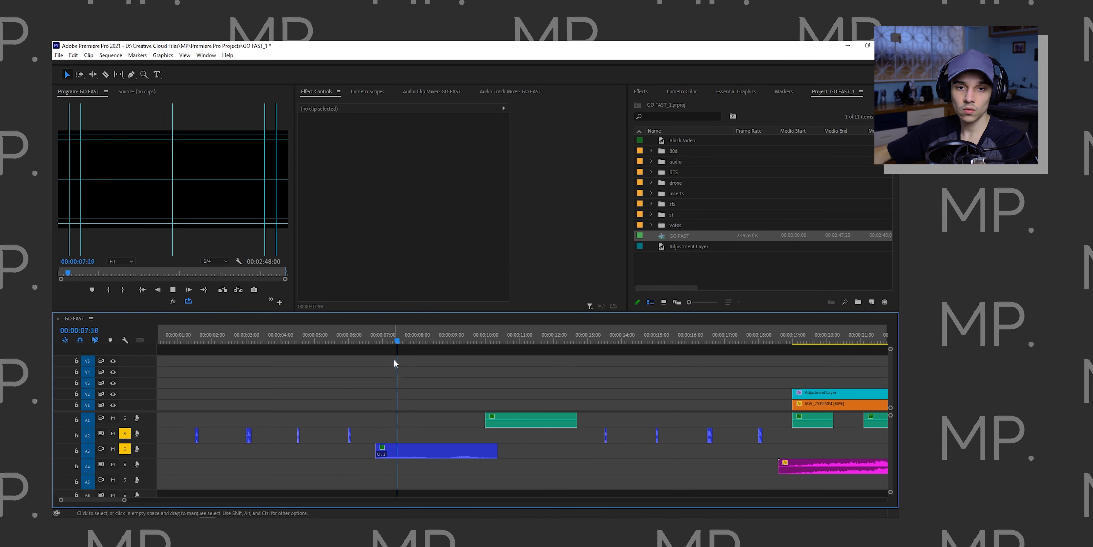
key("space")
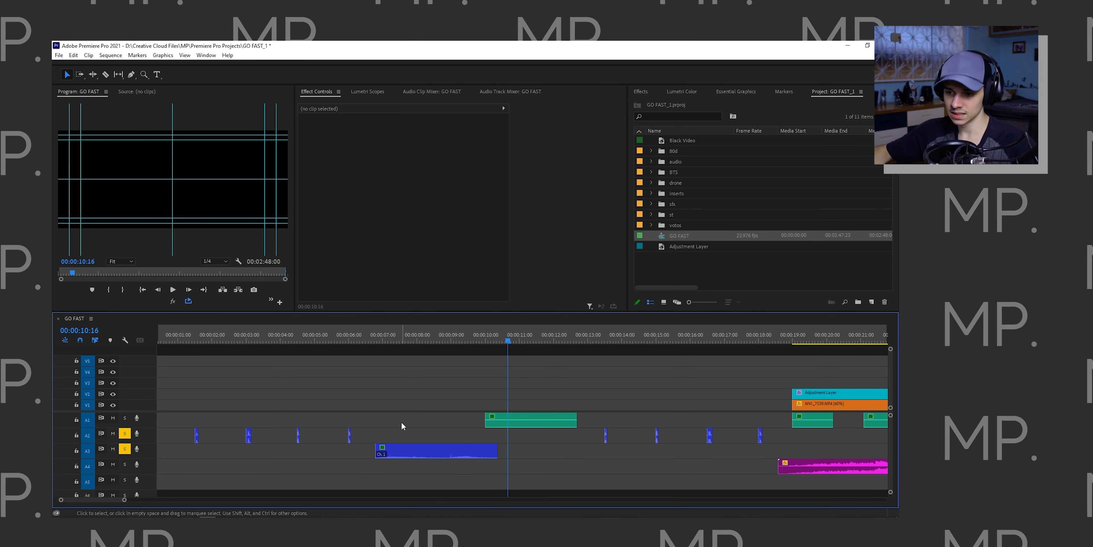
- Listen to the second group of clock ticks, playing the sequence from about 00:00:13:00
scroll(402, 422, "up", 1)
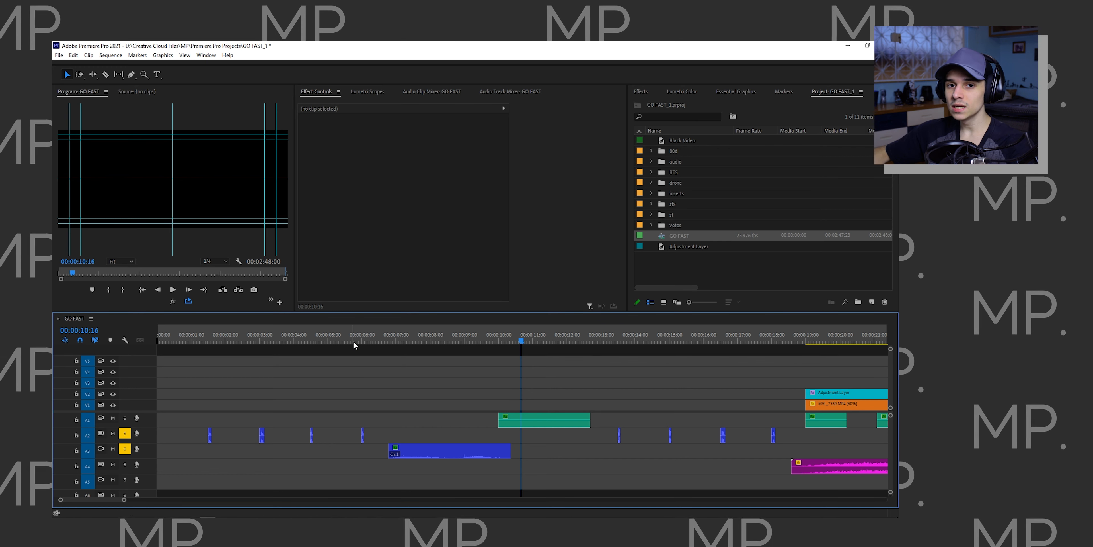
left_click(367, 340)
scroll(424, 382, "down", 3)
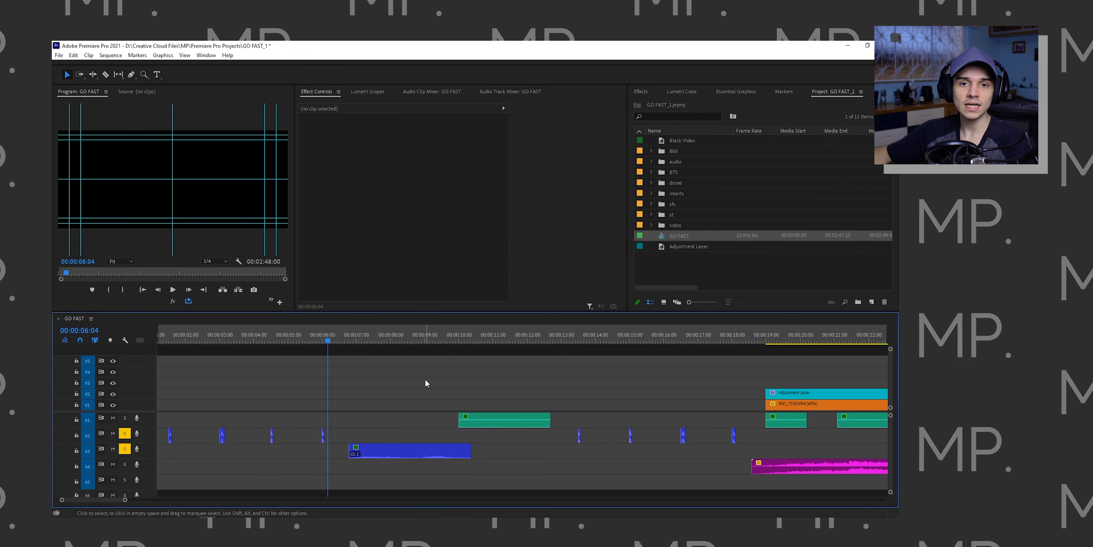
scroll(426, 383, "down", 3)
left_click(522, 335)
key("space")
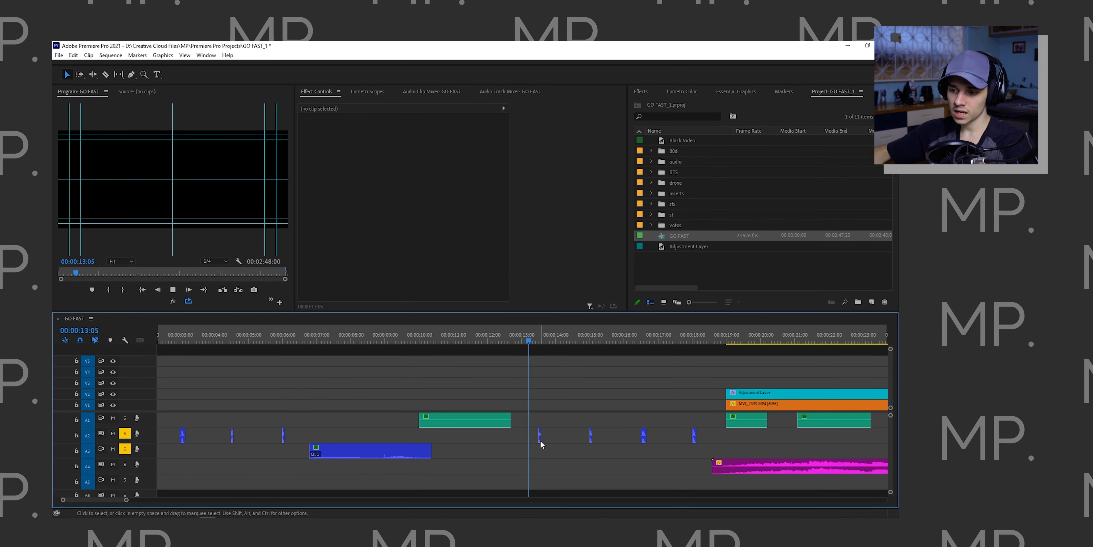
scroll(493, 438, "down", 4)
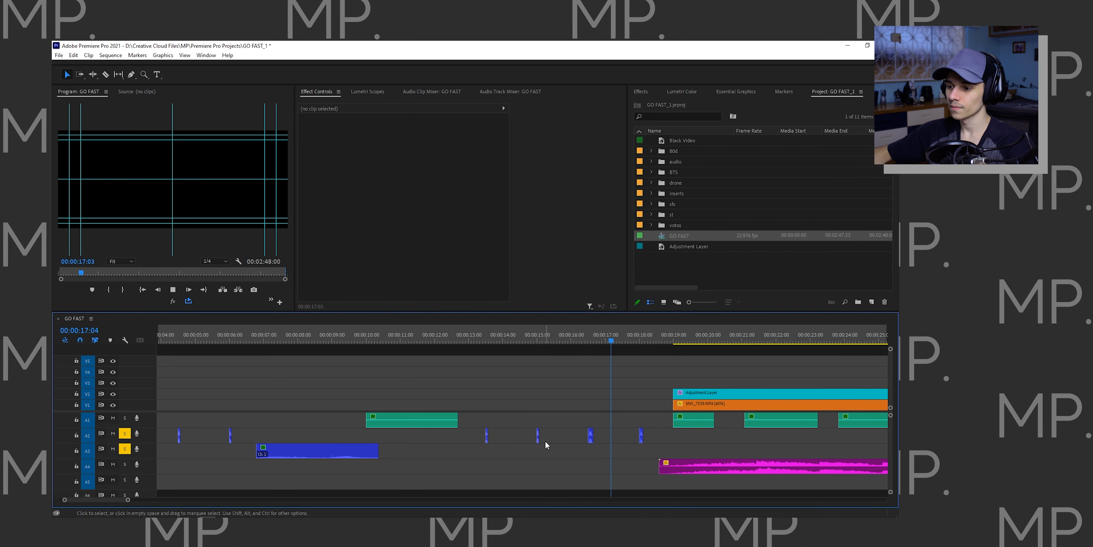
scroll(547, 444, "down", 4)
scroll(543, 407, "down", 4)
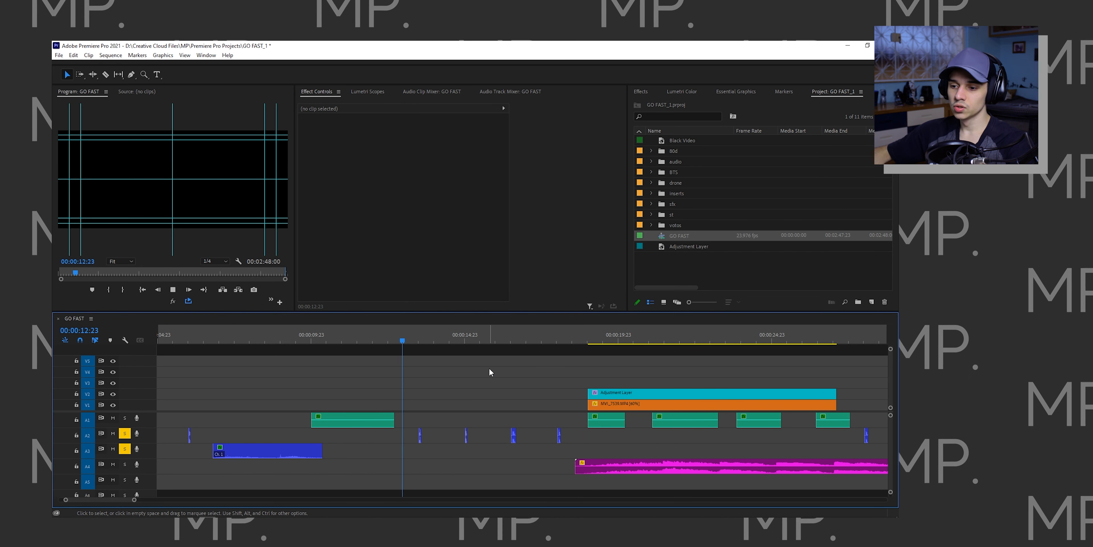
scroll(482, 380, "down", 2)
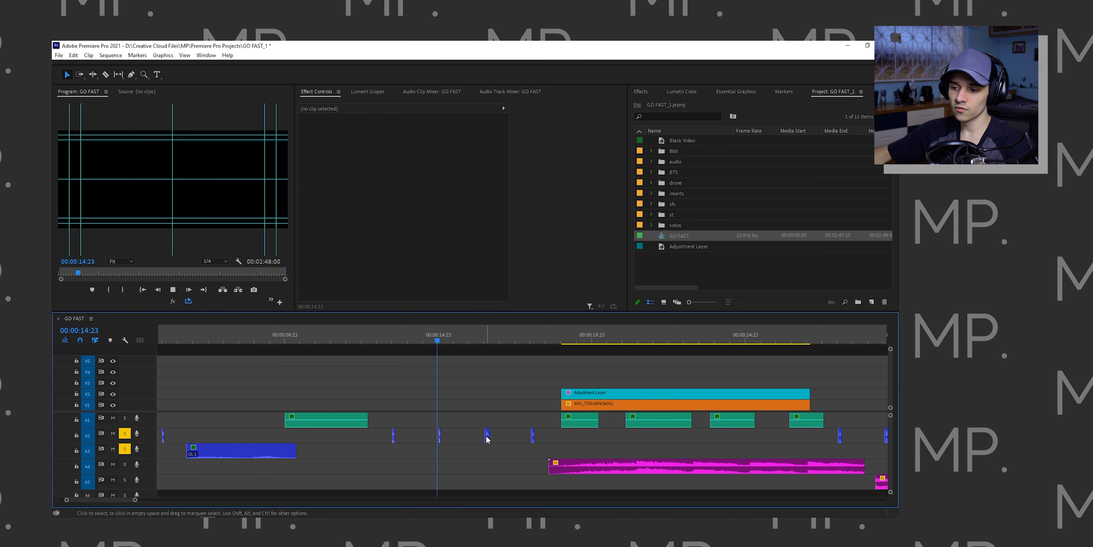
- Check the clock tick clips at 00:00:16:12 and 00:00:28:00, leaving the playhead at 00:00:28:00
left_click(487, 435)
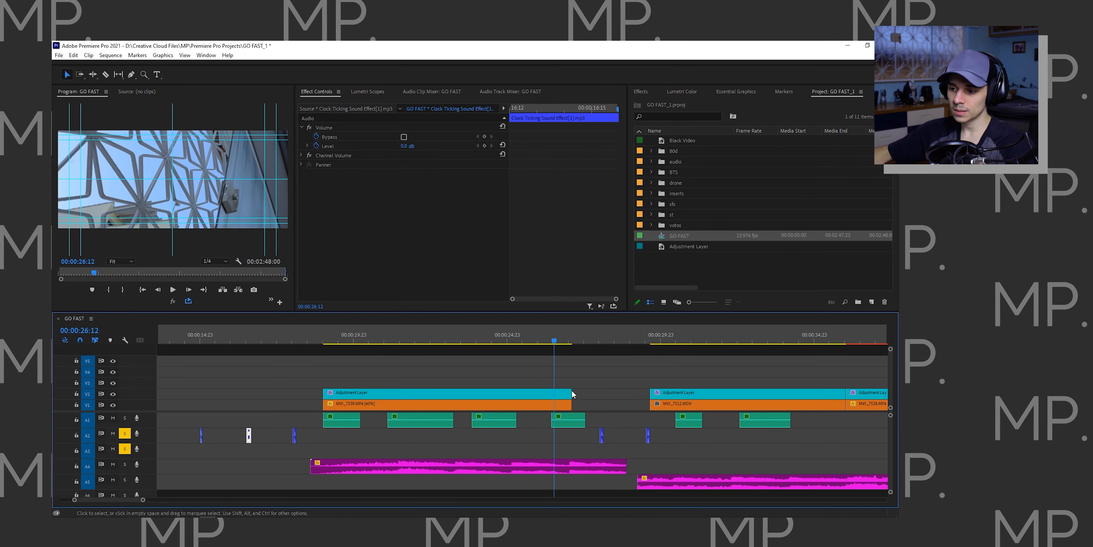
key("space")
scroll(560, 447, "down", 3)
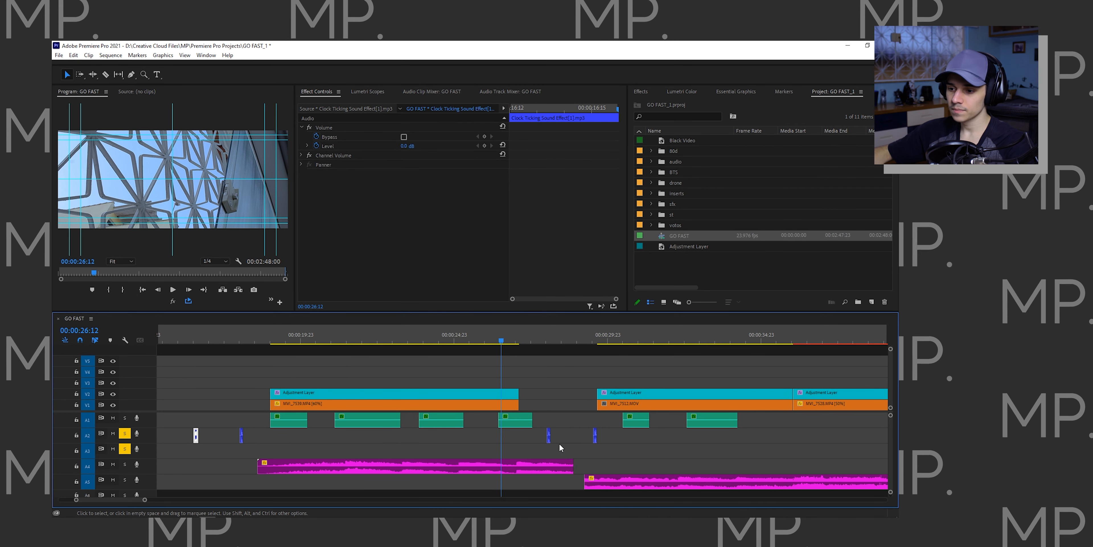
left_click(549, 437)
key("space")
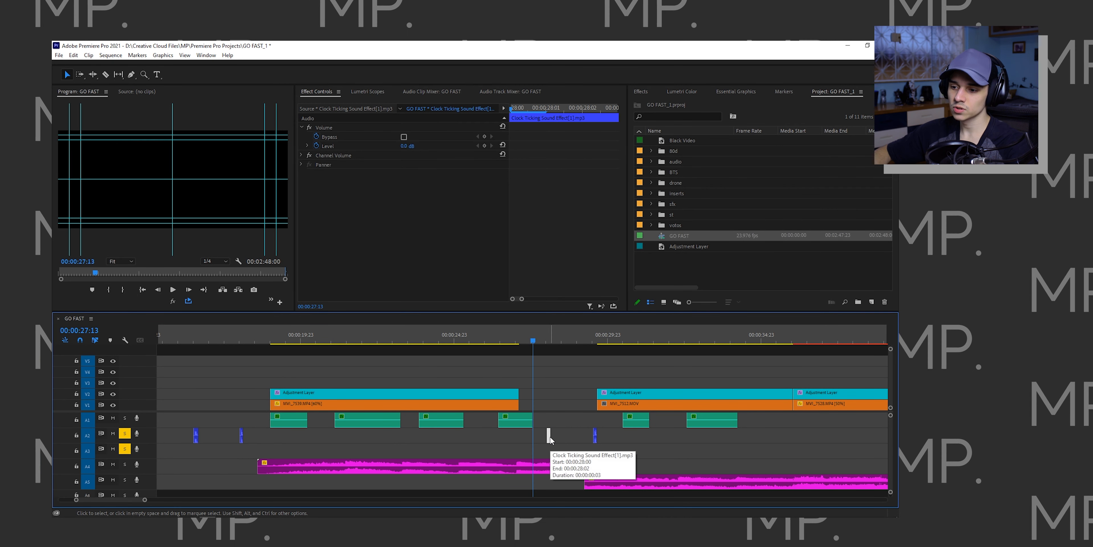
left_click(601, 363)
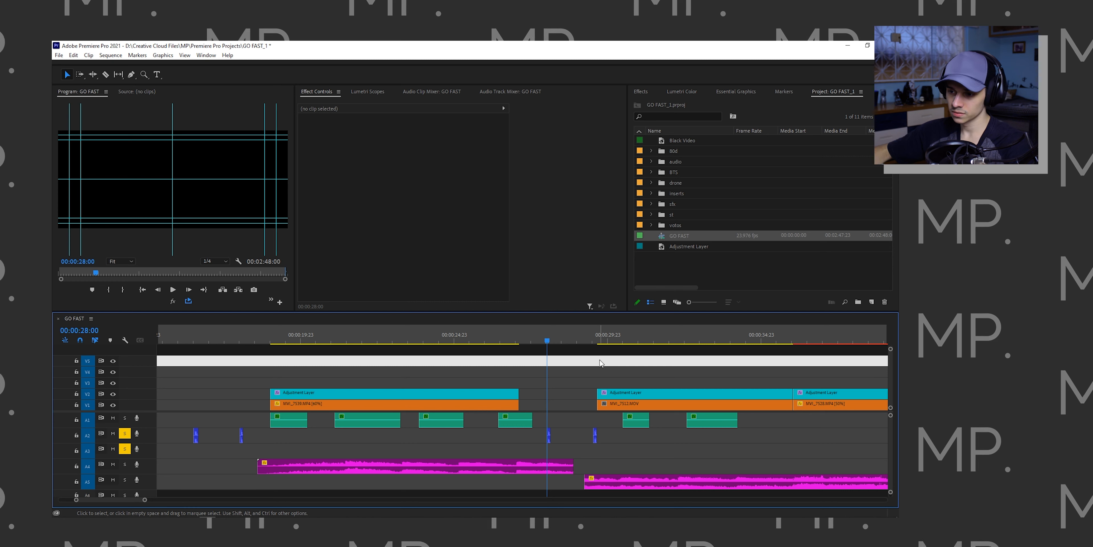
scroll(513, 382, "down", 2)
key("Up")
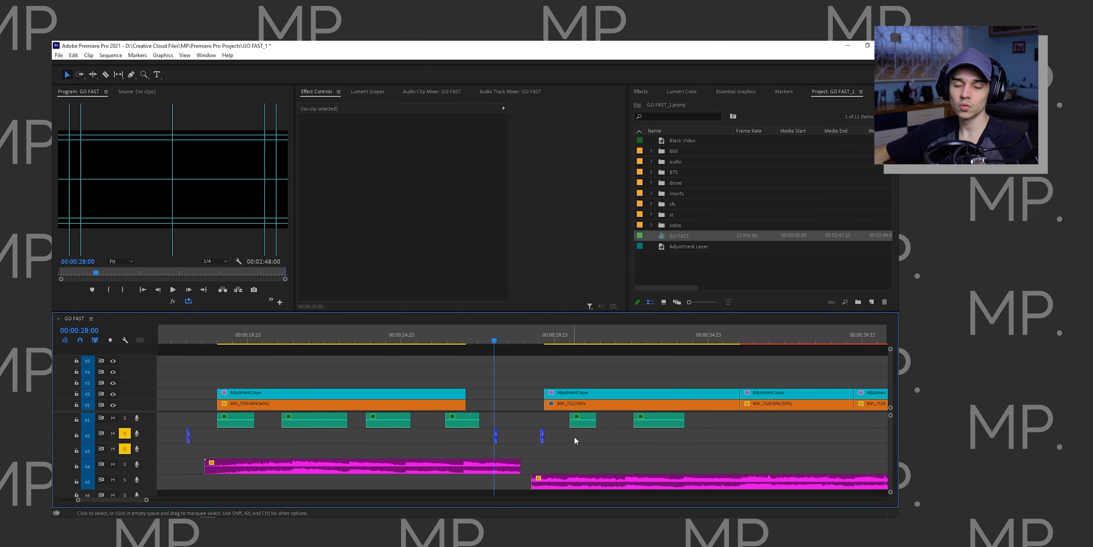
- Scrub forward through the sequence to the start of the long blue sound effect at 00:00:46:09
scroll(494, 436, "down", 1)
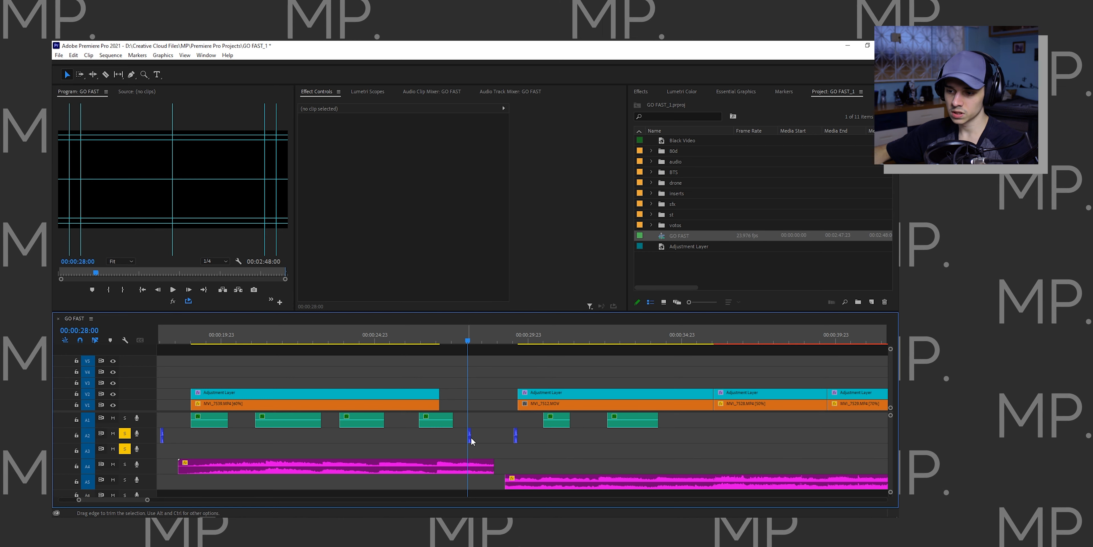
scroll(517, 439, "down", 3)
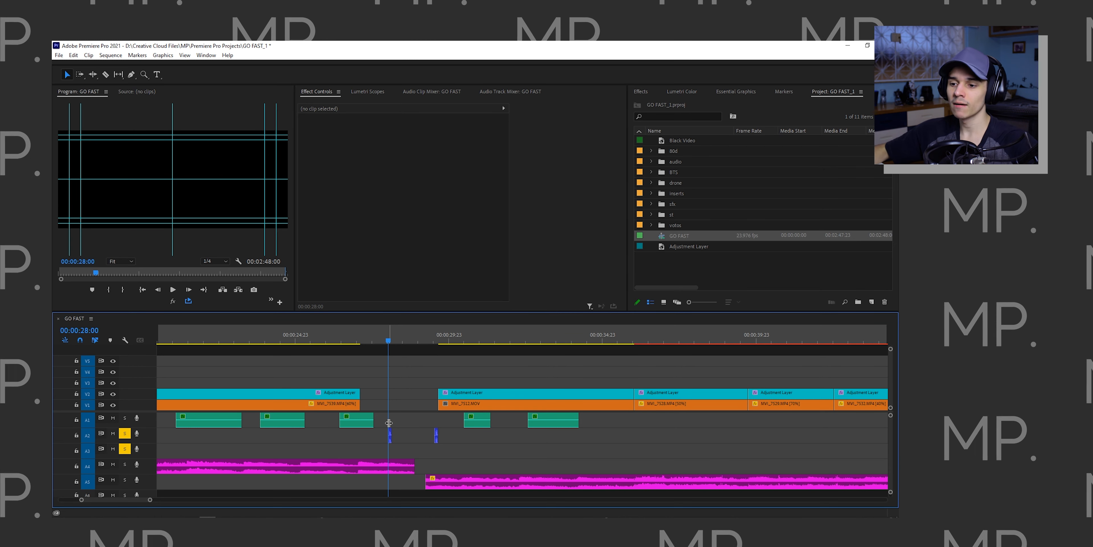
scroll(432, 368, "up", 4)
left_click_drag(303, 340, 595, 340)
scroll(361, 342, "down", 5)
scroll(544, 359, "down", 2)
scroll(544, 359, "down", 4)
scroll(594, 394, "down", 4)
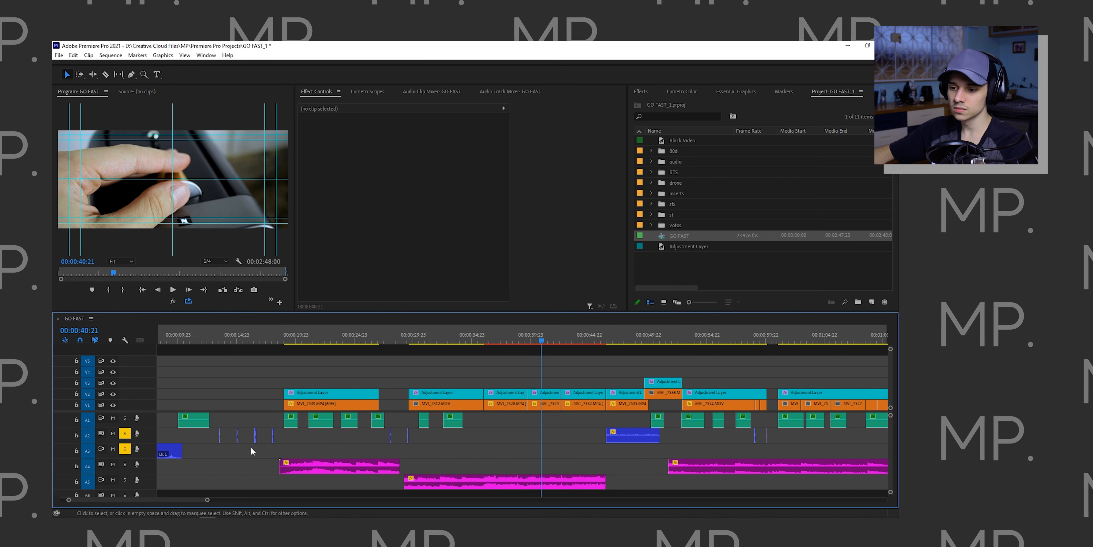
left_click_drag(487, 336, 504, 336)
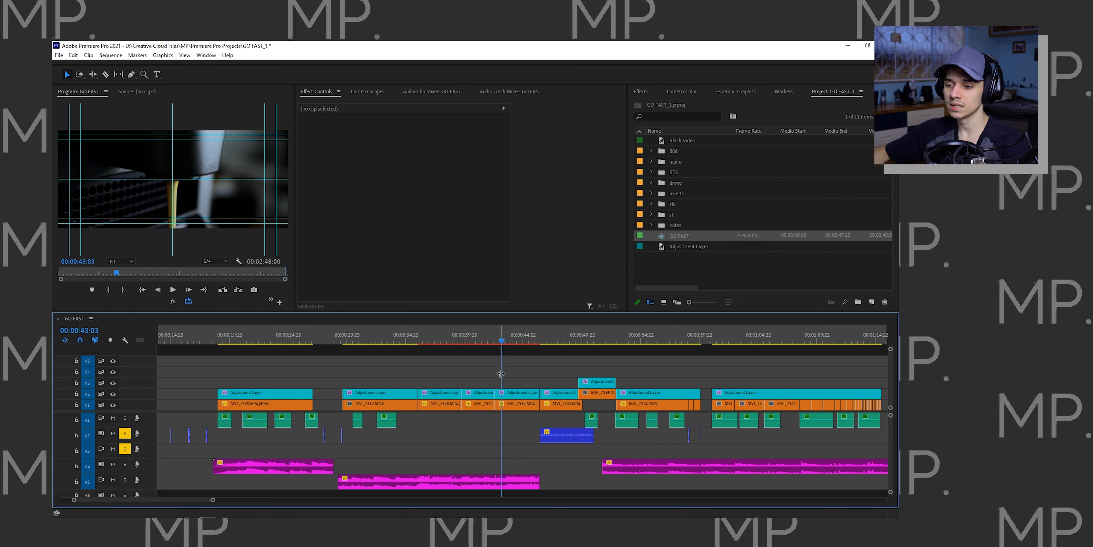
left_click_drag(503, 335, 540, 340)
scroll(529, 421, "down", 2)
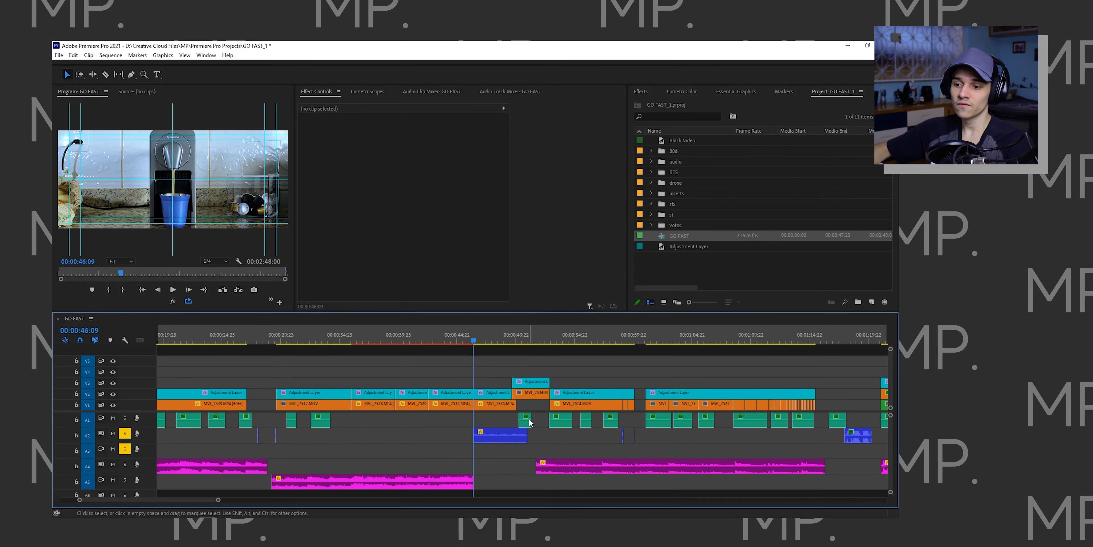
- Select the long blue MVI_7535.MP4 audio clip and play the sequence from its start at 00:00:46:09
left_click(501, 445)
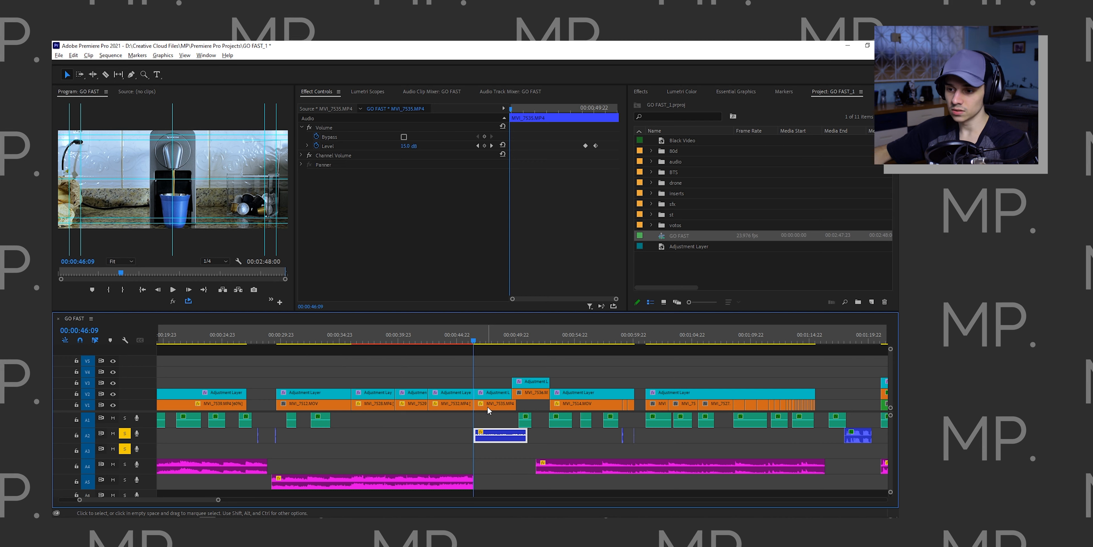
scroll(499, 373, "up", 2)
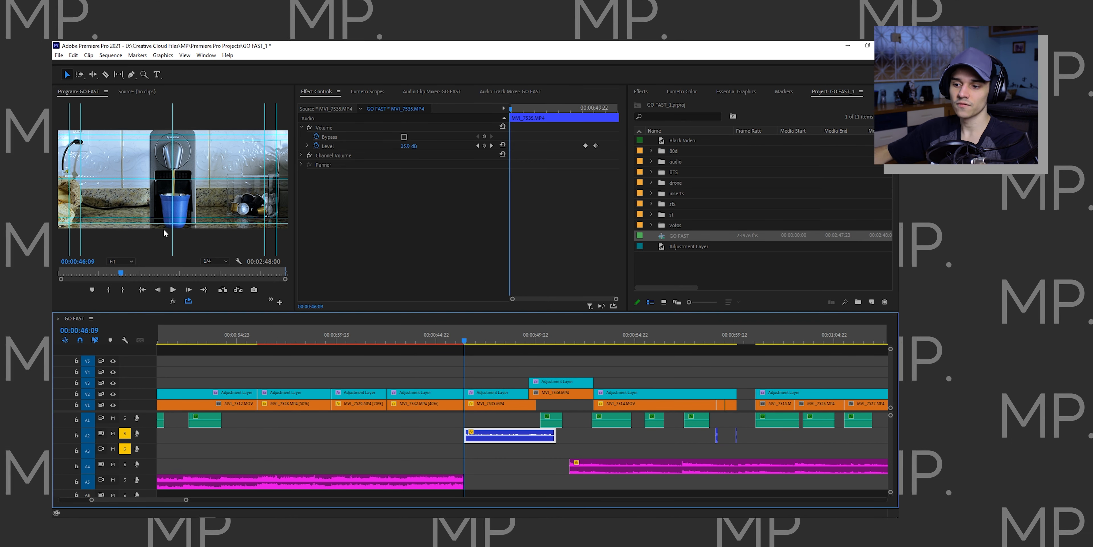
key("space")
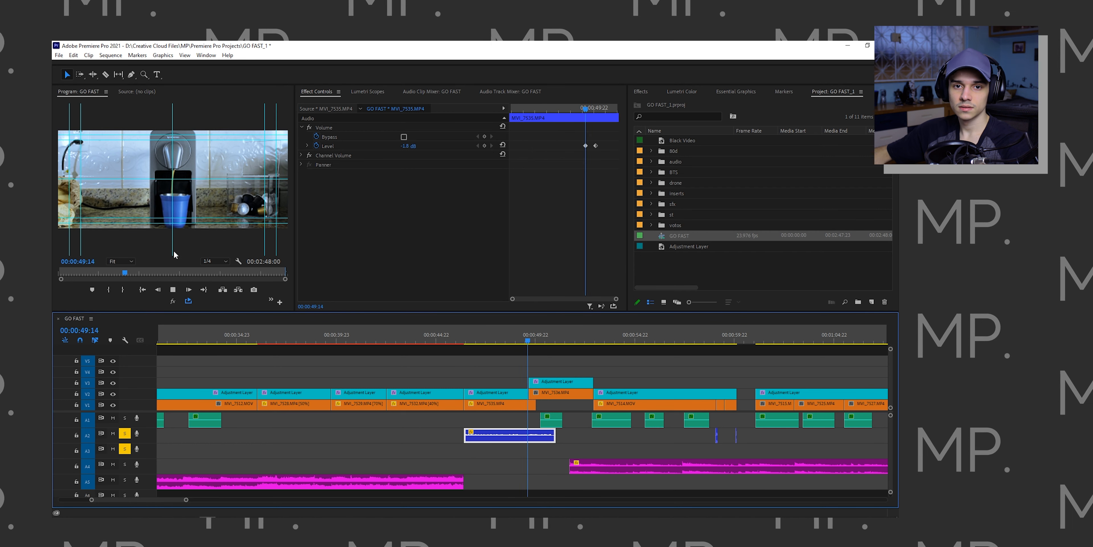
- Scrub from just before the MVI_7535.MP4 audio clip at 00:00:46:01 to 00:00:48:23 within the coffee machine shot
left_click(458, 342)
left_click_drag(477, 345, 488, 433)
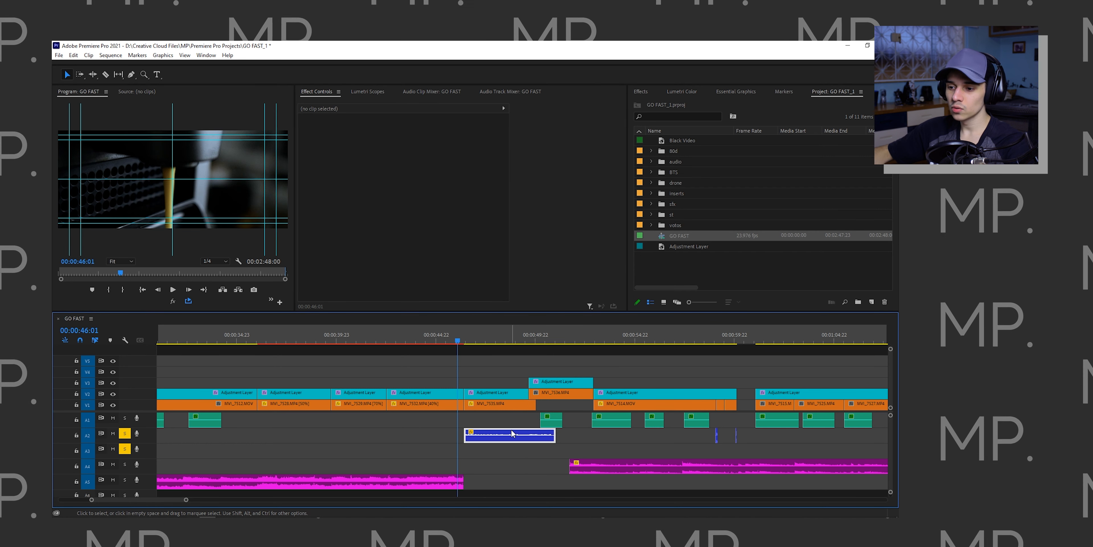
left_click(537, 336)
left_click_drag(538, 336, 517, 338)
left_click(536, 363)
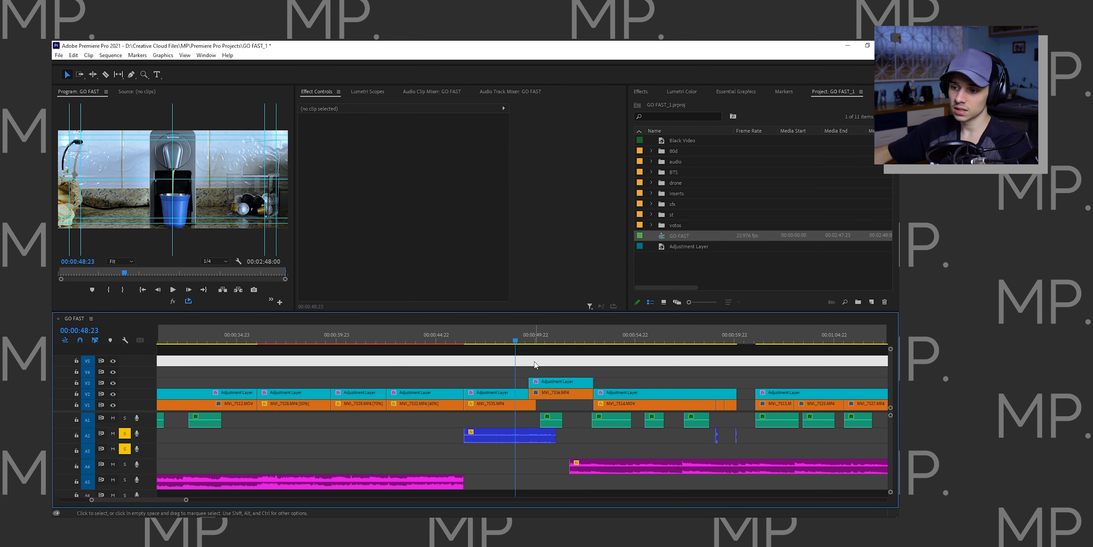
- Split the MVI_7535.MP4 audio clip at the shot change at 00:00:49:14 and delete the part after the cut
left_click(533, 429)
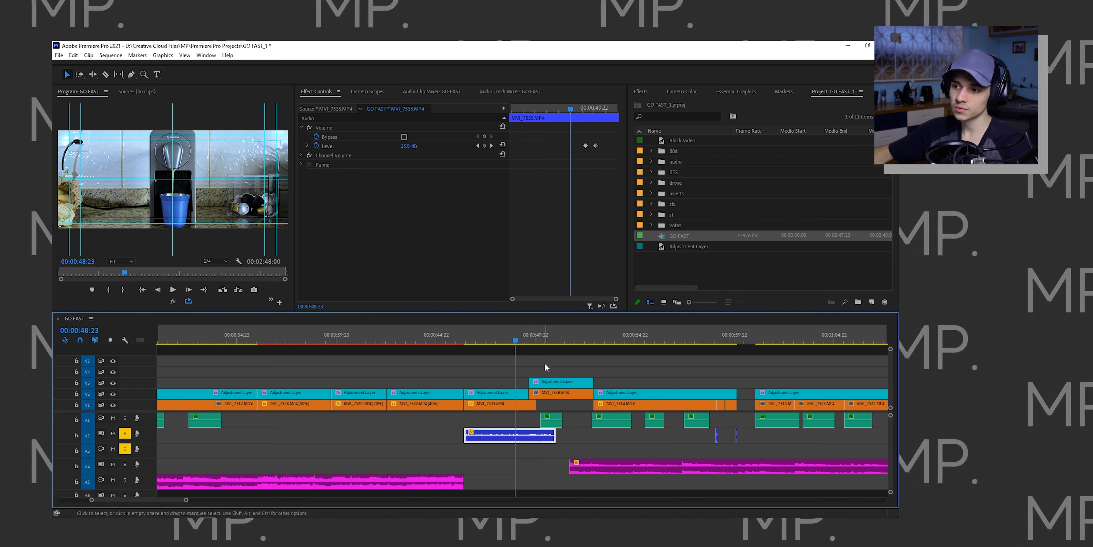
key("Down")
key("ctrl+k")
left_click(535, 437)
key("Delete")
- Play from within the shortened coffee audio clip past its hard cut, stopping at 00:00:50:15
left_click(498, 339)
key("space")
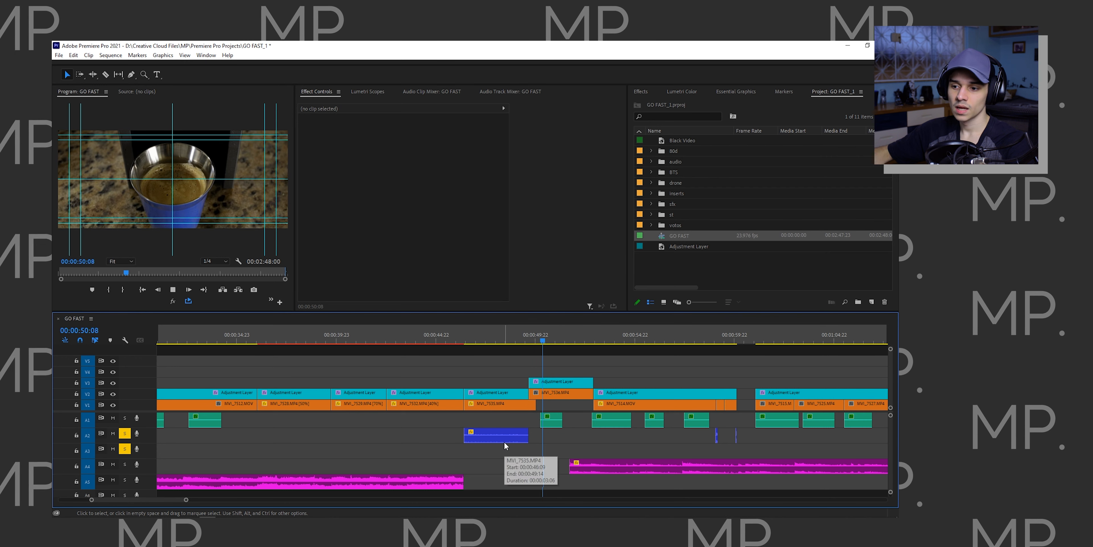
key("space")
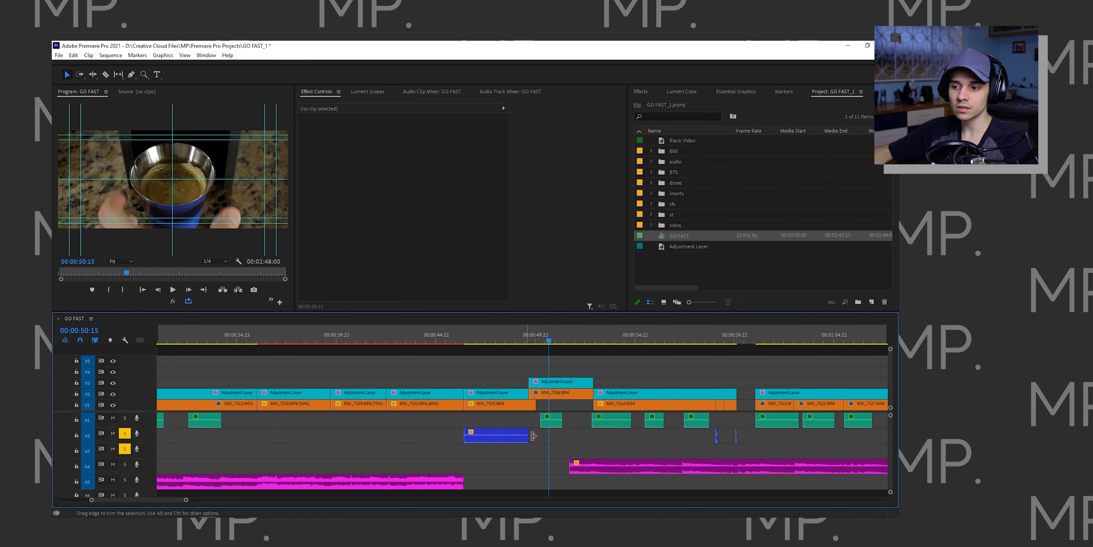
- Inspect the coffee audio's ending around the shot change at 00:00:50:00 and 00:00:49:12, leaving the playhead at 00:00:47:15
key("Up")
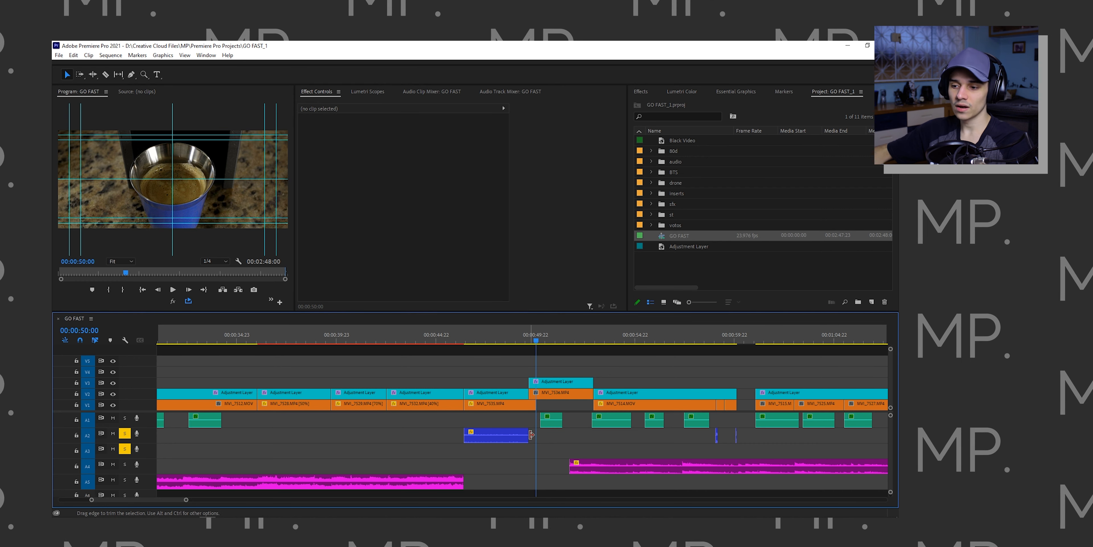
left_click(526, 342)
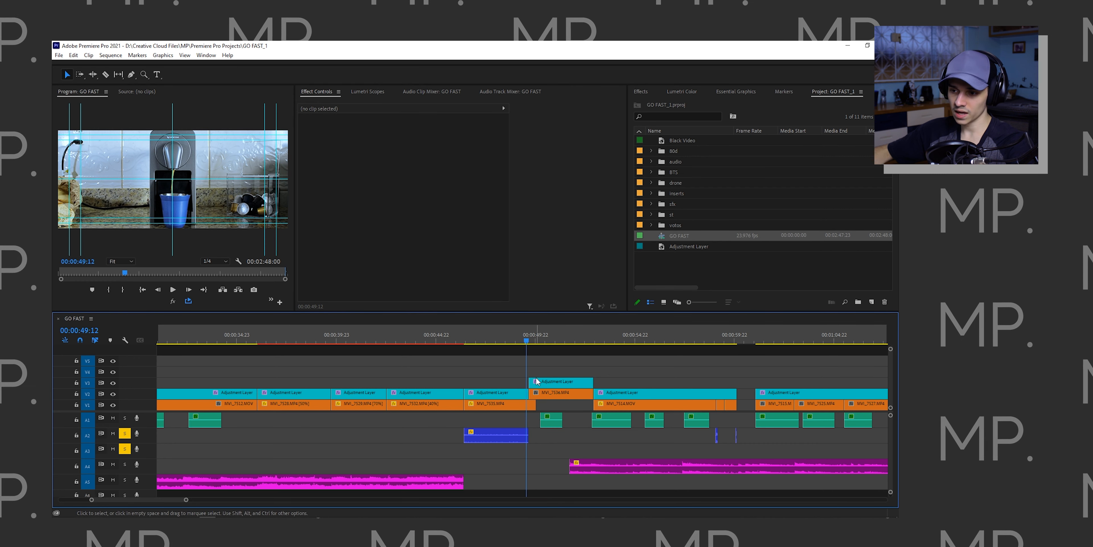
left_click(532, 341)
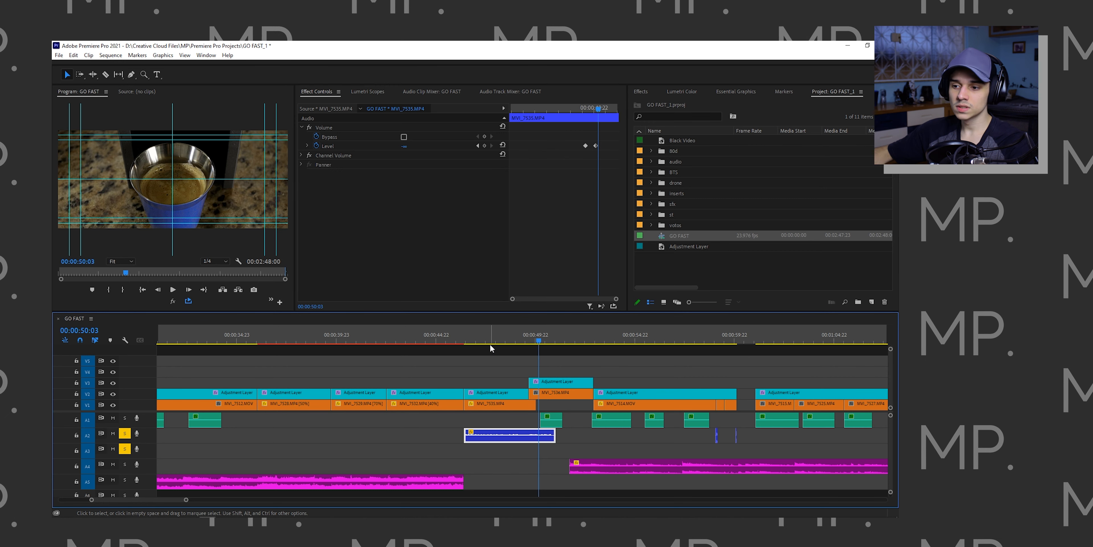
left_click(488, 341)
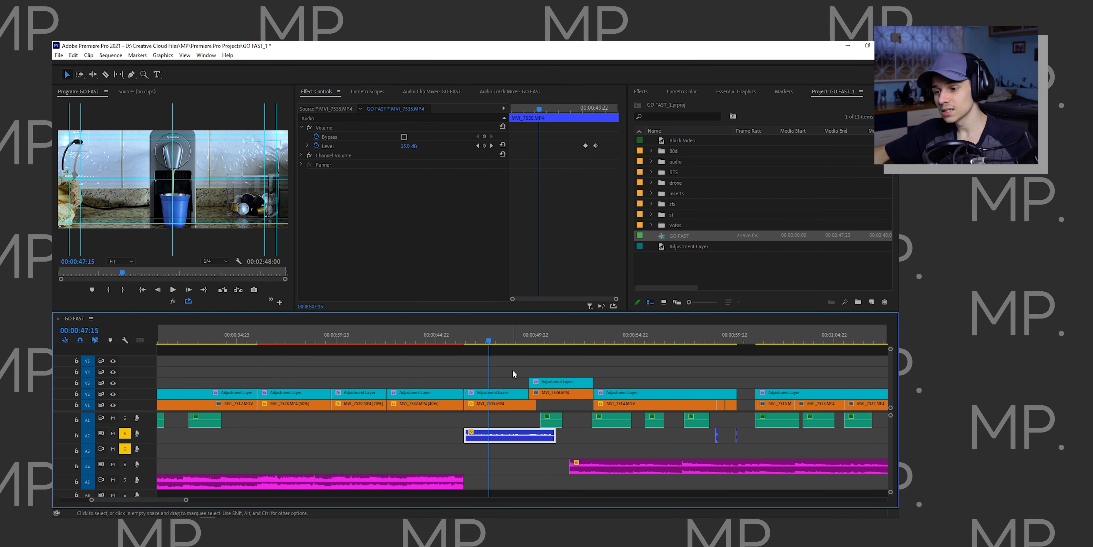
scroll(512, 369, "right", 3)
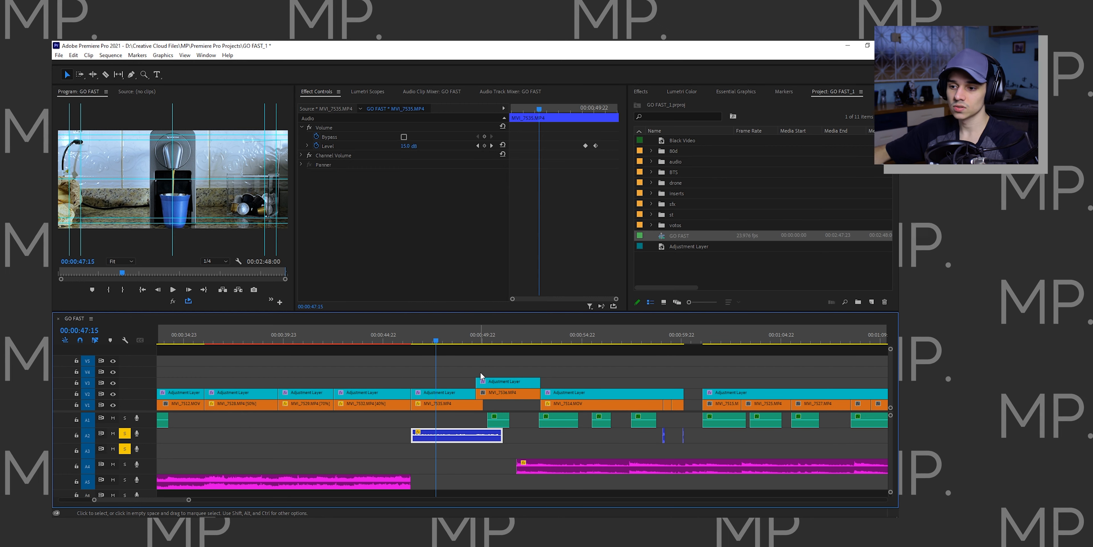